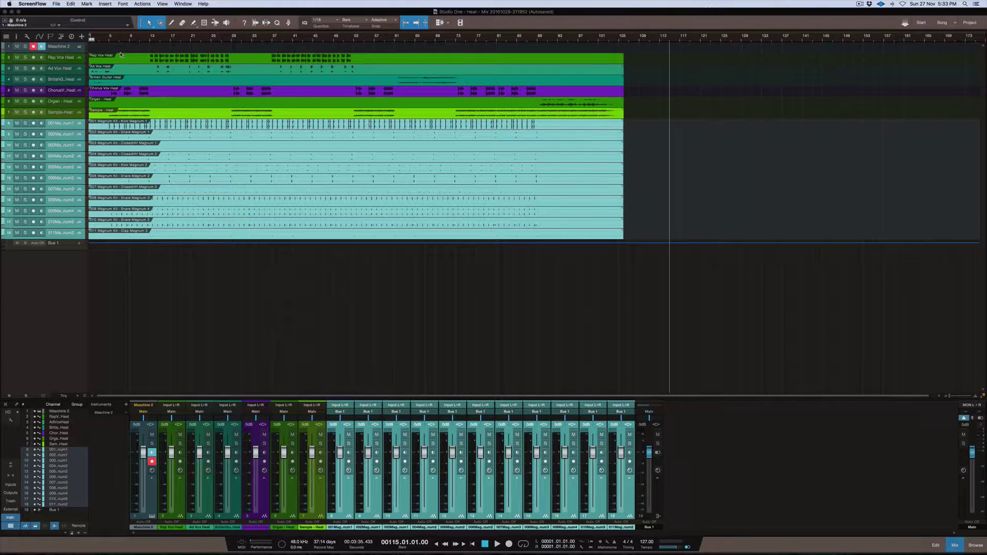
Open the Maschine plugin window, move it up-left, and drag Battery 4 from the browser toward the tracks
click(78, 48)
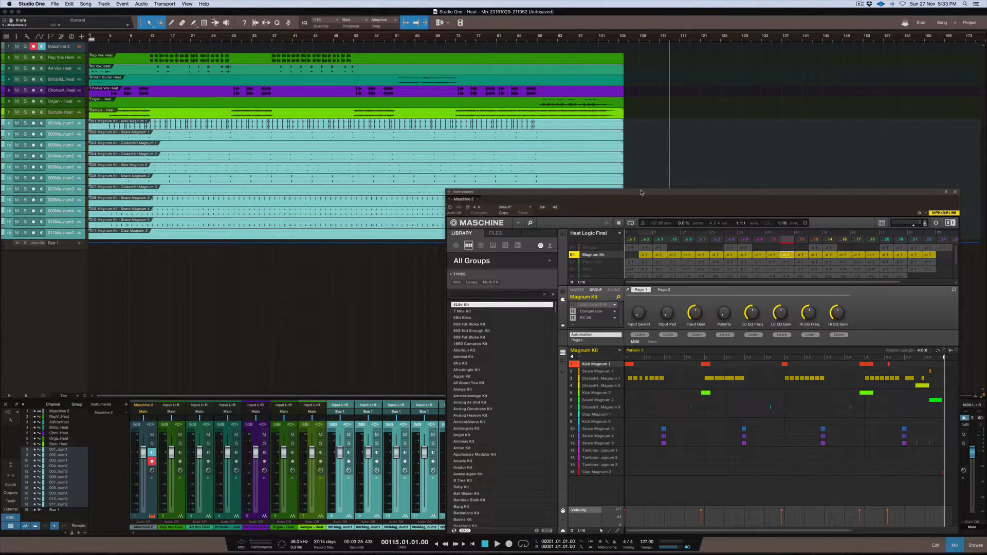
drag(633, 188, 399, 163)
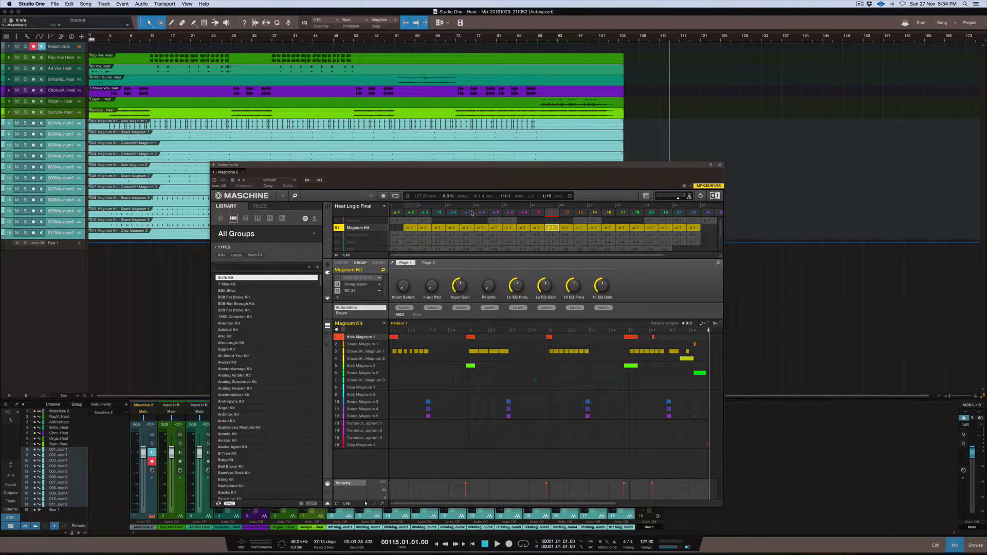
drag(496, 164, 487, 128)
click(975, 546)
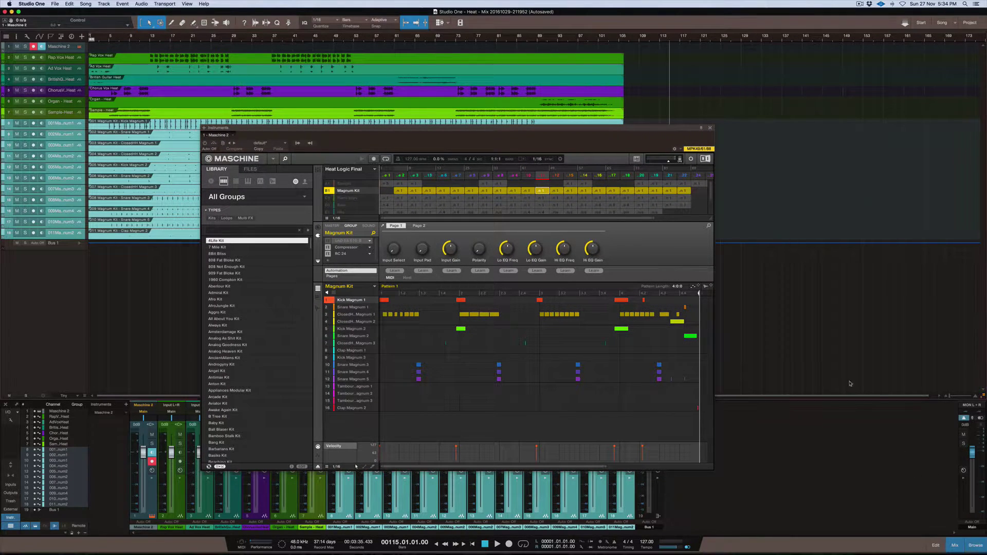
drag(913, 145, 966, 154)
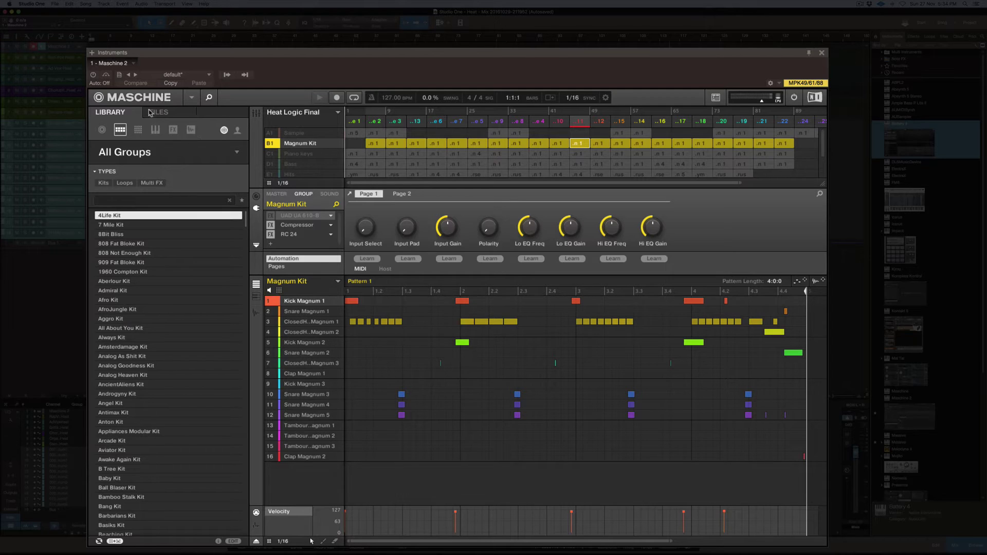
Reopen Heat Logic Final.mxprj from Maschine's File > Open Recent menu
click(192, 97)
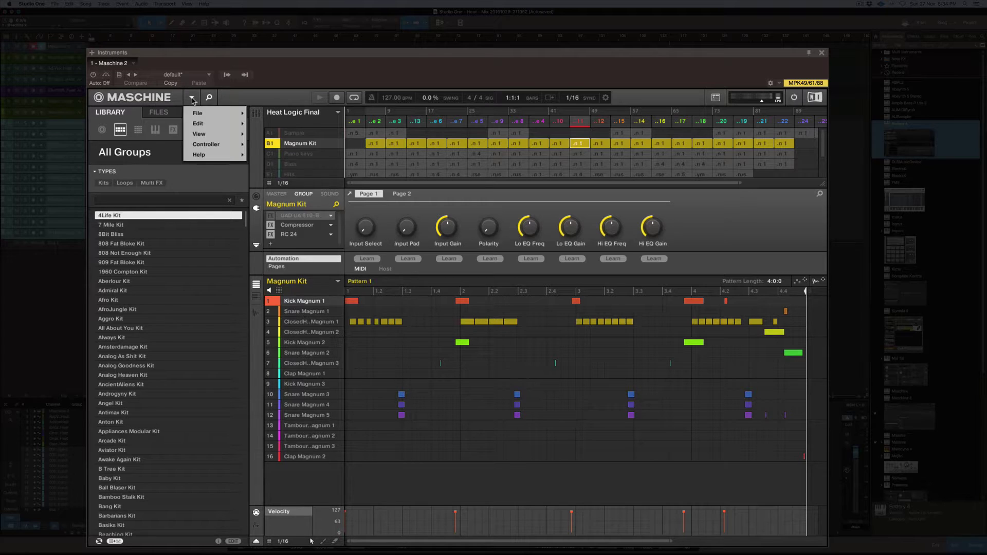
mouse_move(199, 115)
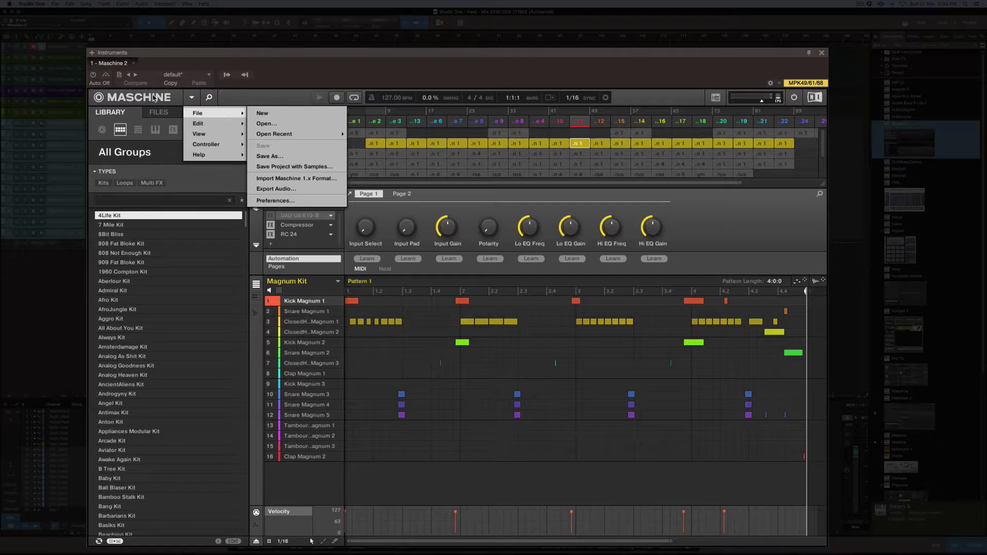
mouse_move(199, 134)
mouse_move(338, 136)
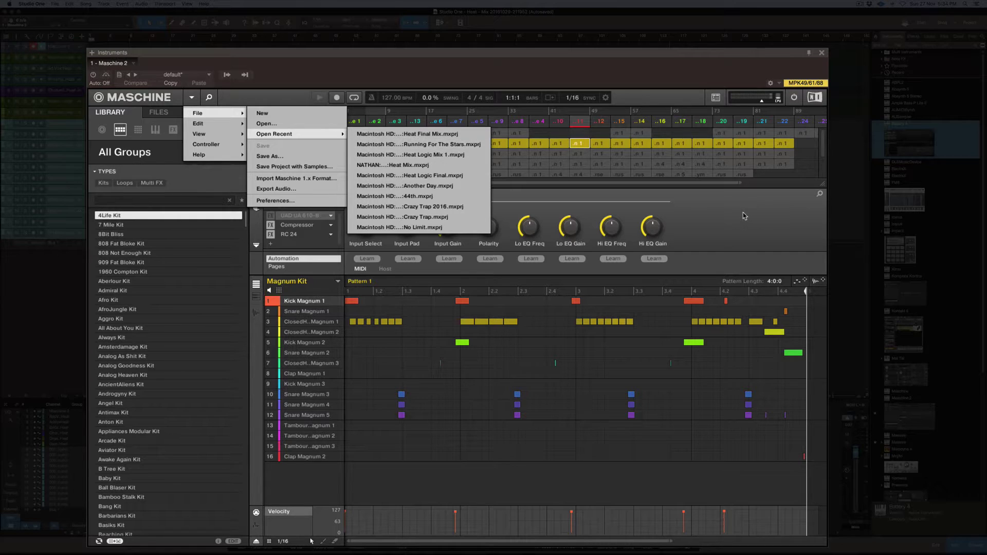
click(410, 175)
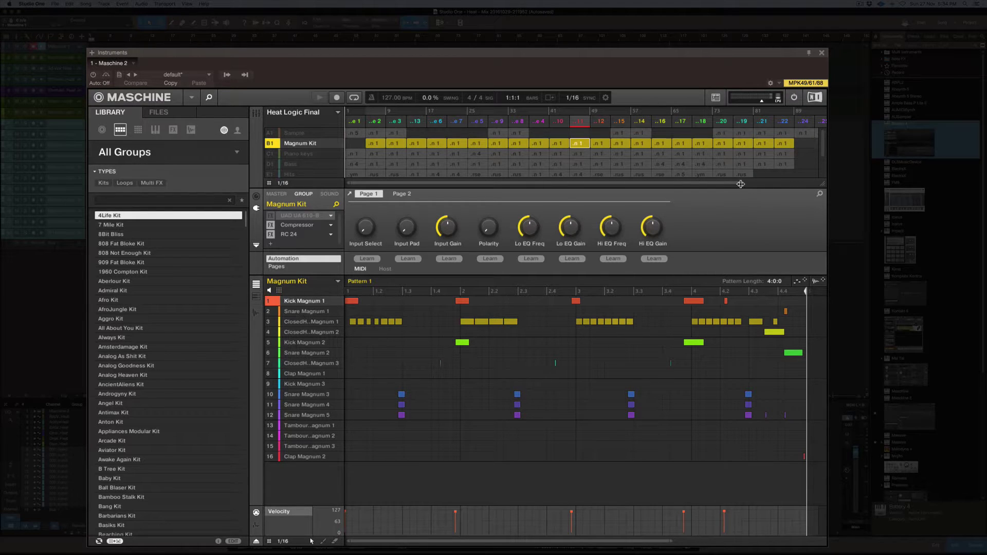
drag(741, 182, 681, 219)
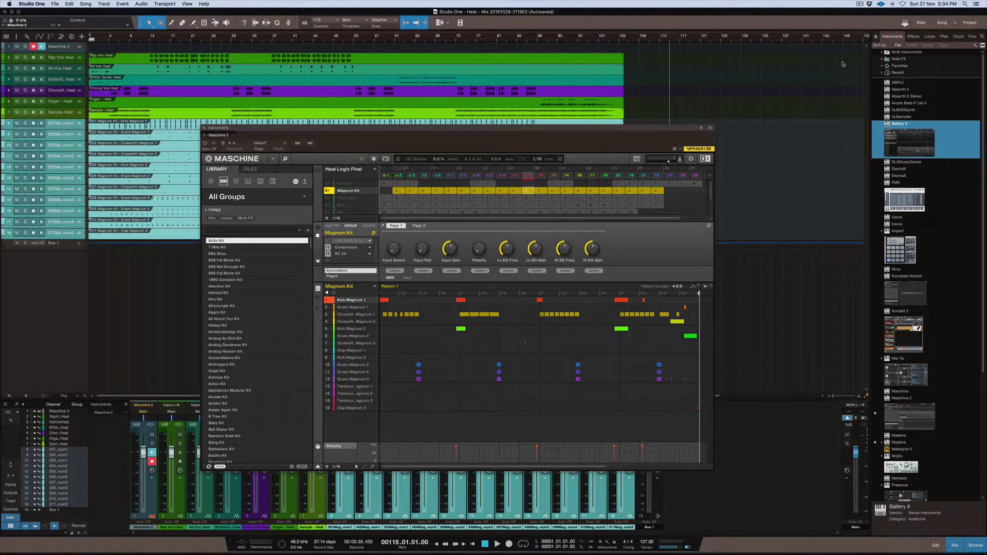
click(914, 37)
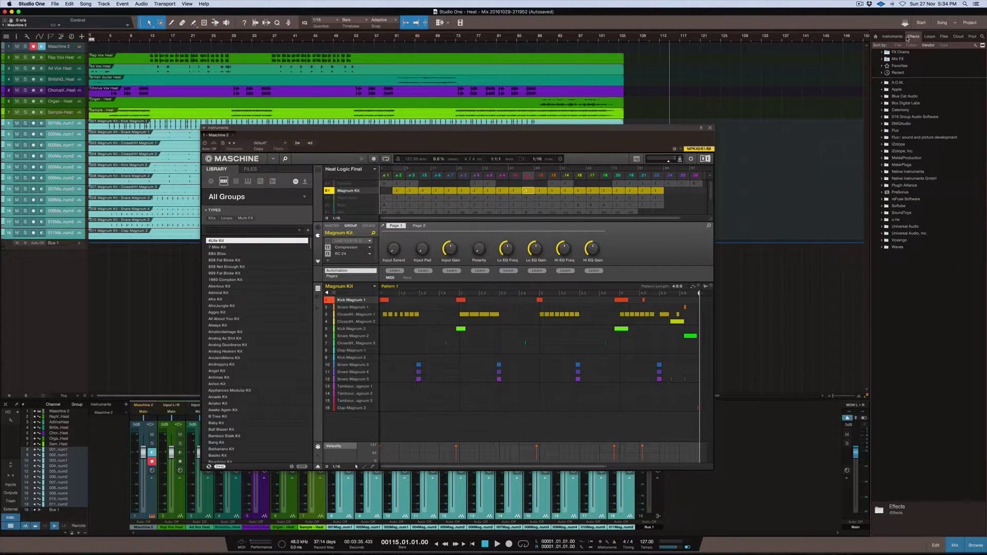
click(897, 37)
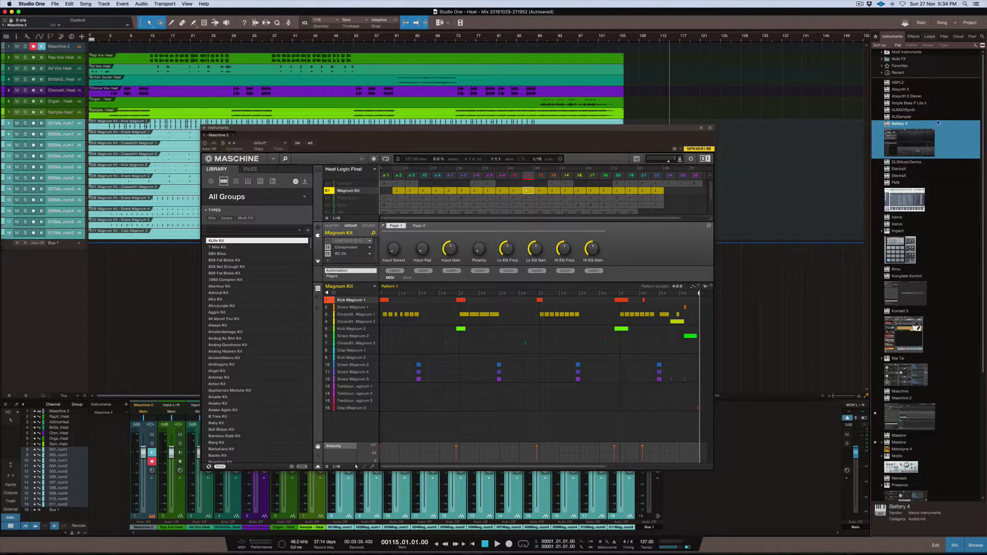
click(930, 37)
click(921, 312)
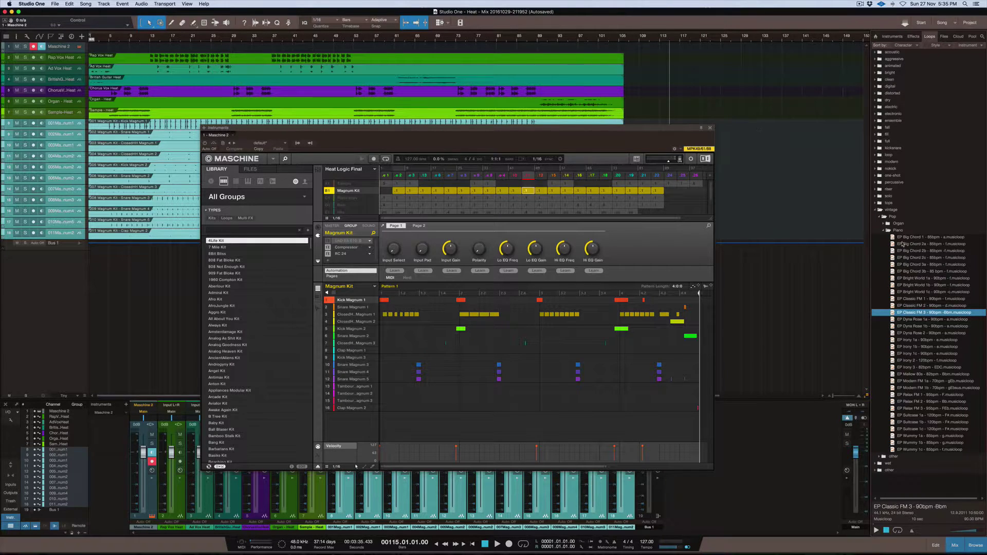
click(892, 37)
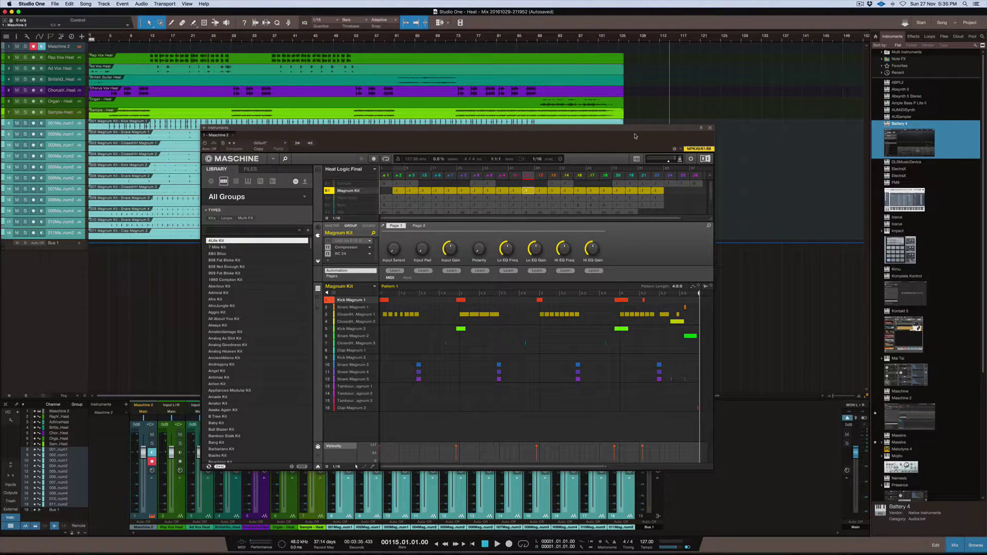
Close the Maschine window and play the soloed drum tracks 8–18 from bar 16
click(710, 128)
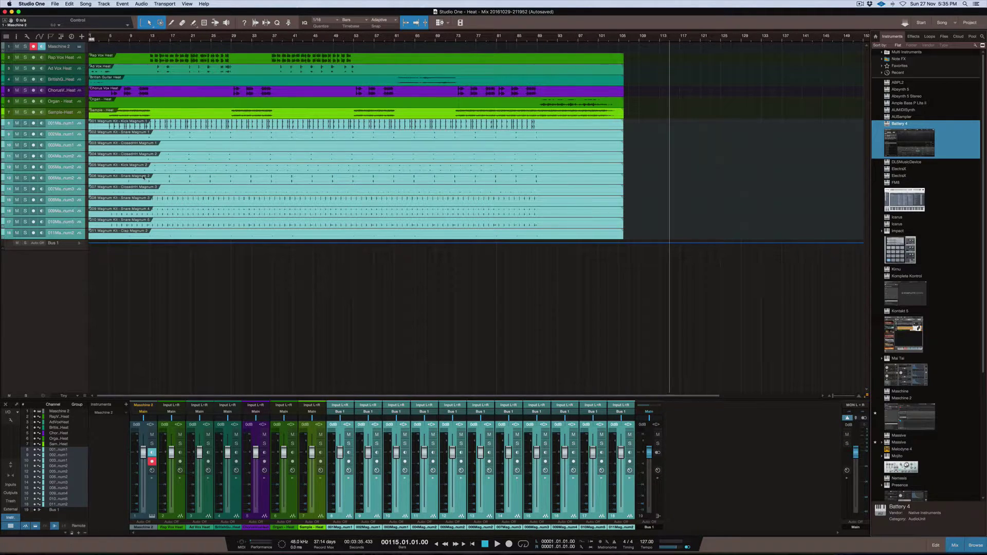
click(25, 123)
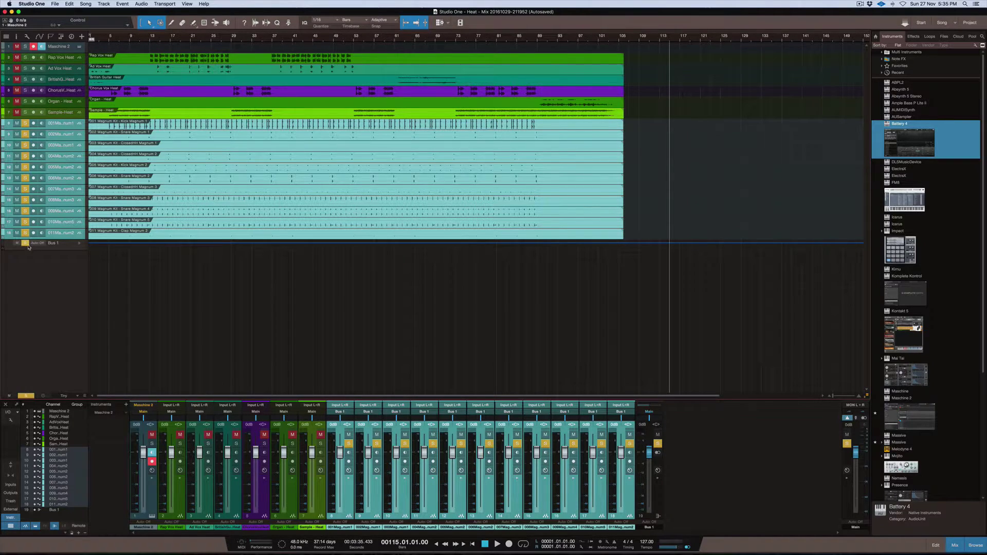
click(169, 38)
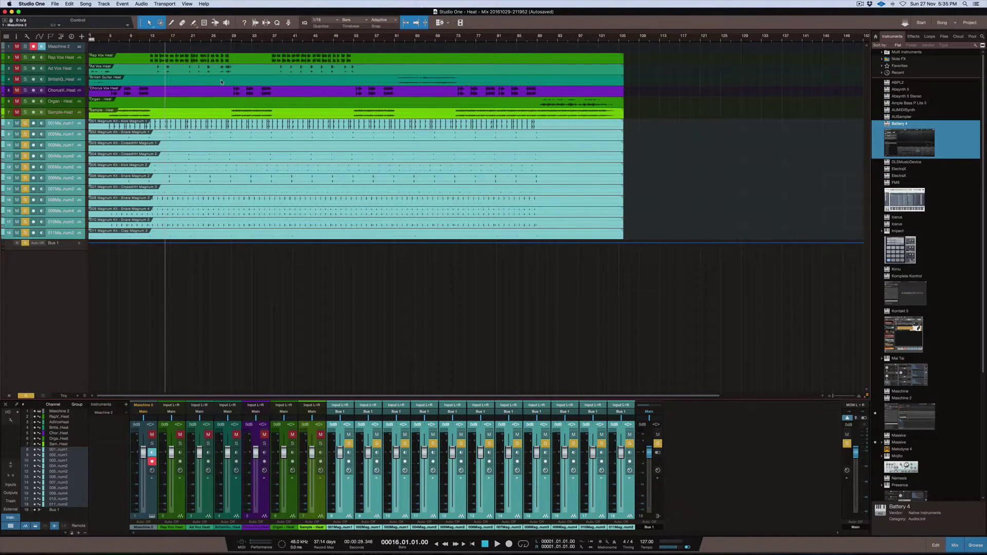
key(space)
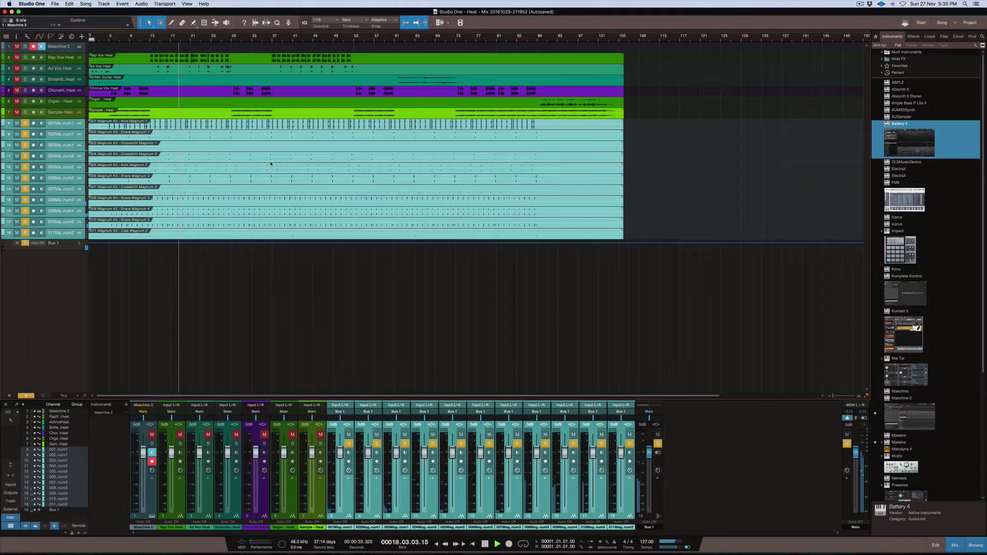
key(space)
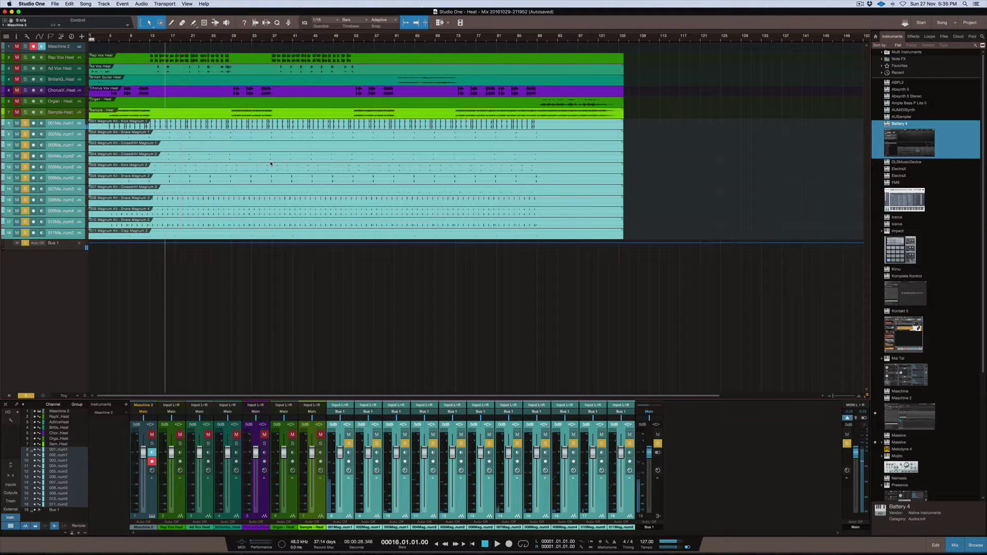
Clear the drum solo and select the last drum track, then track 16, then track 8
click(26, 124)
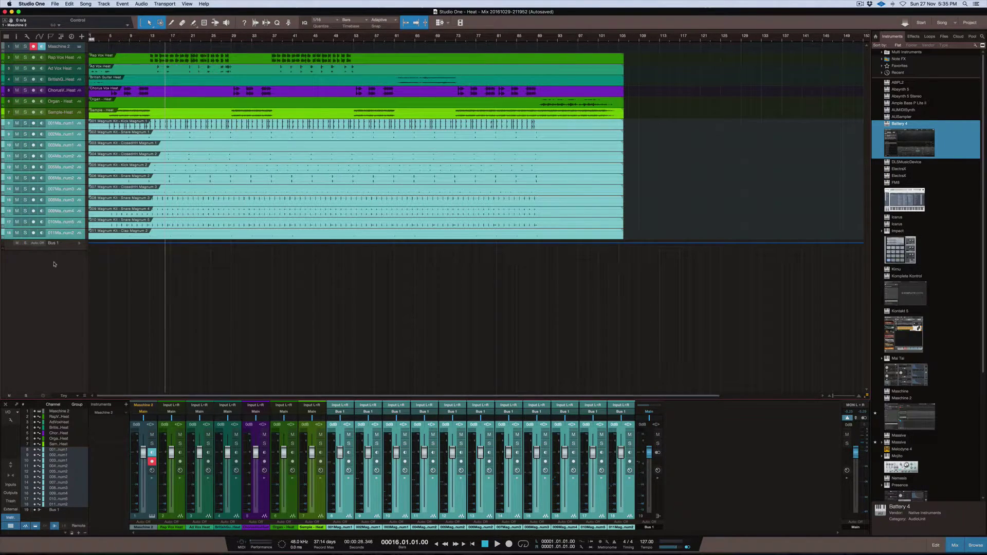
click(60, 236)
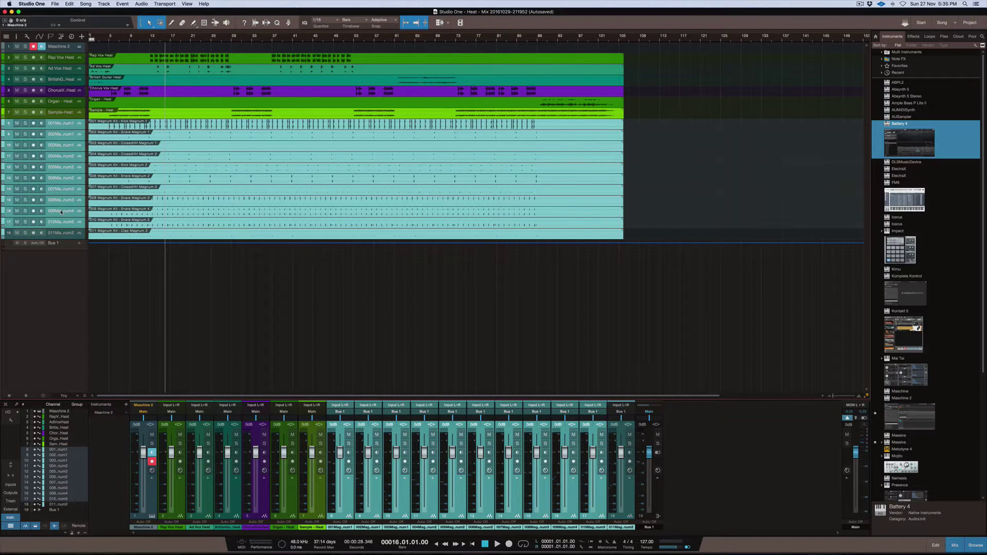
click(61, 211)
click(60, 127)
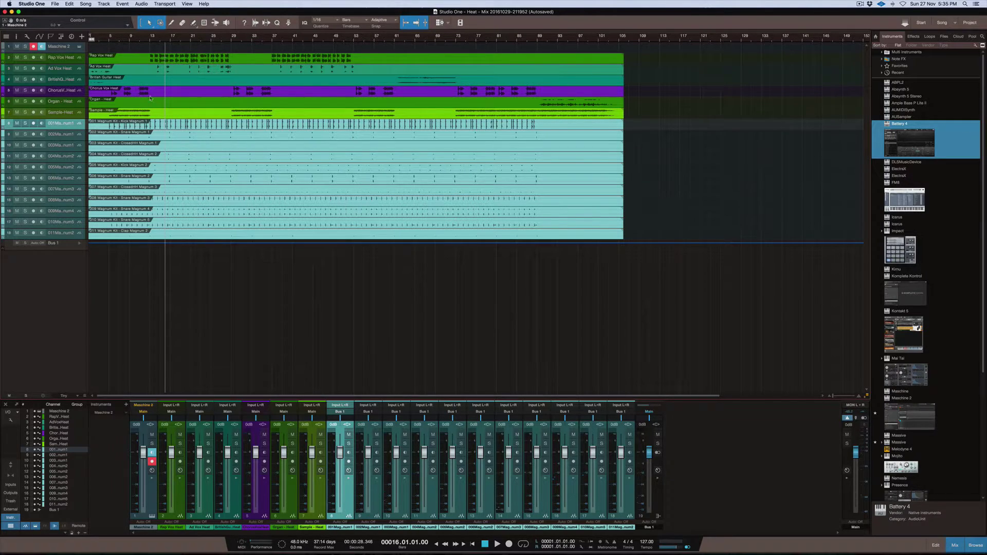
Reopen Maschine from track 1's instrument icon and show its File commands
click(79, 46)
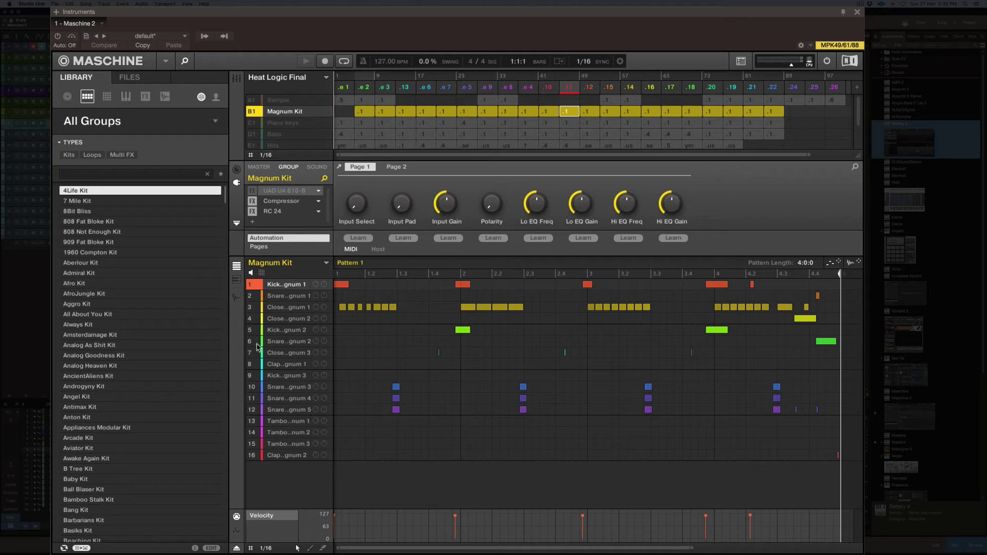
click(166, 61)
mouse_move(212, 84)
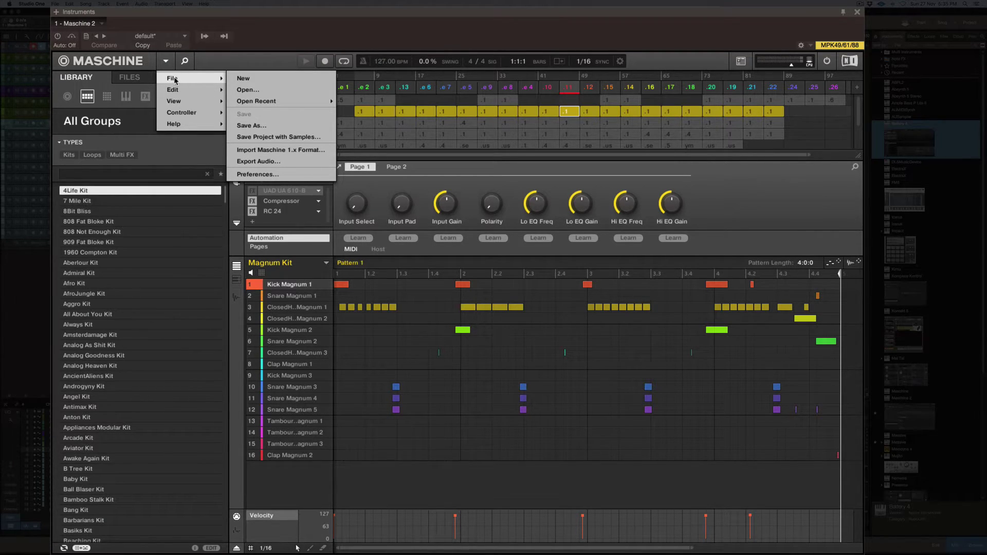
In Export Audio, expand Magnum Kit and review which drum sounds are checked for export
click(275, 163)
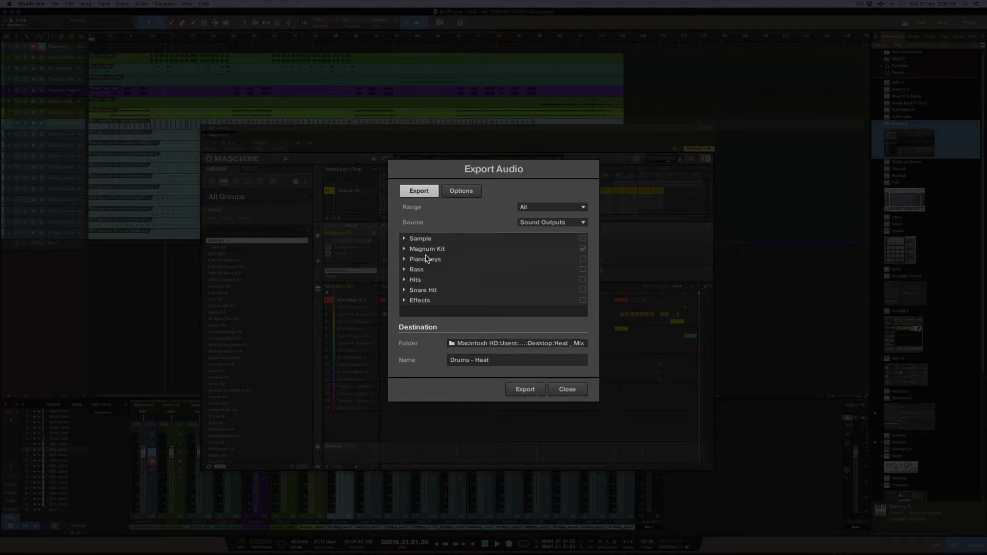
click(404, 250)
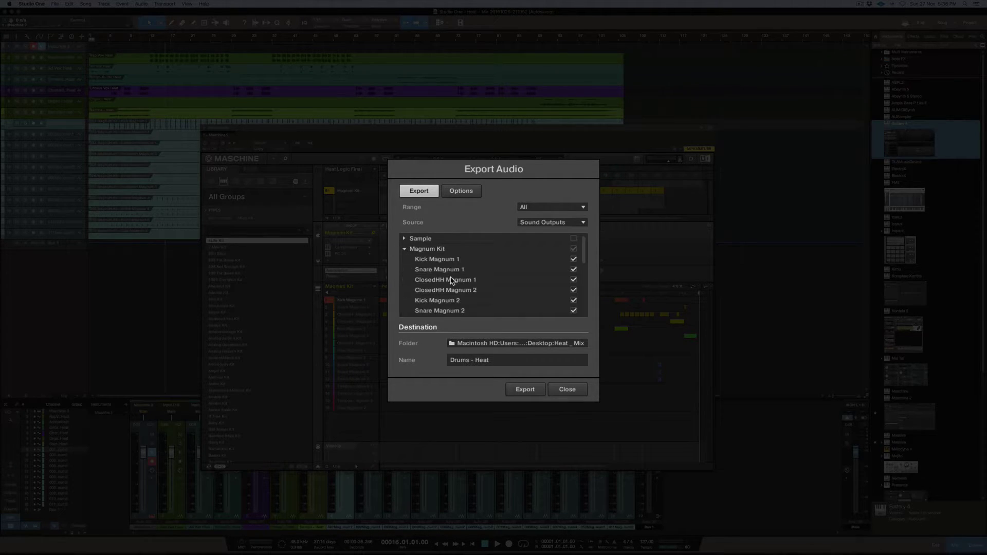
scroll(522, 286, down, 2)
scroll(520, 284, down, 3)
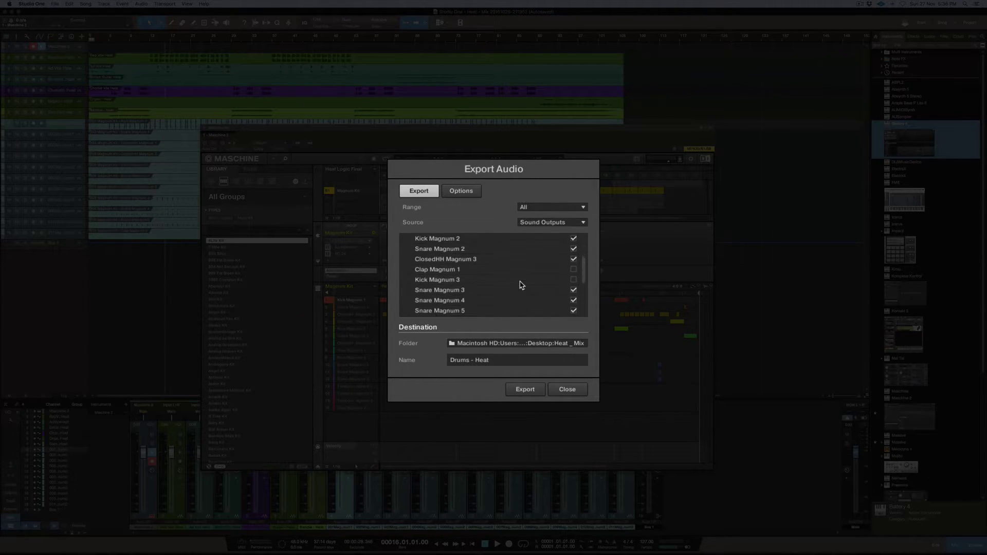
scroll(520, 285, up, 4)
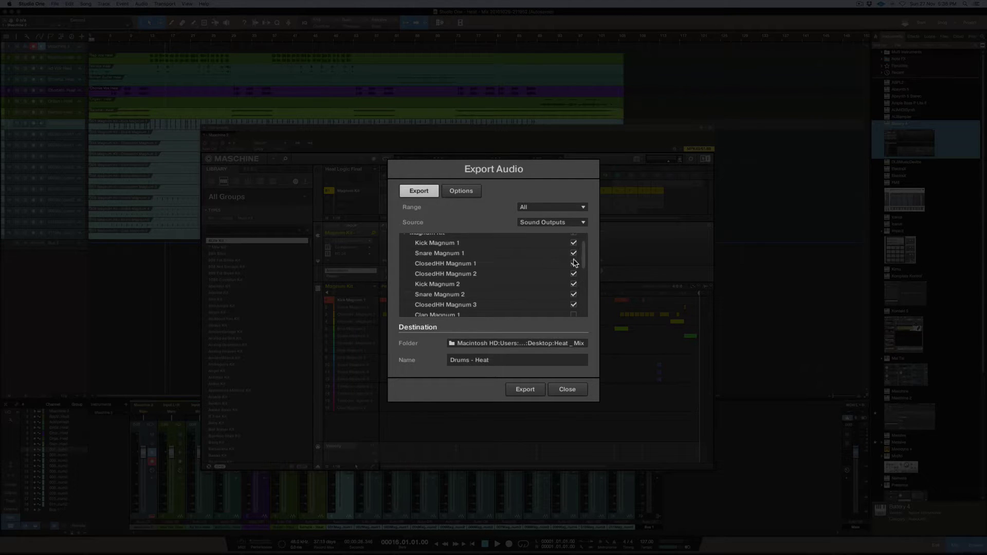
scroll(537, 265, down, 5)
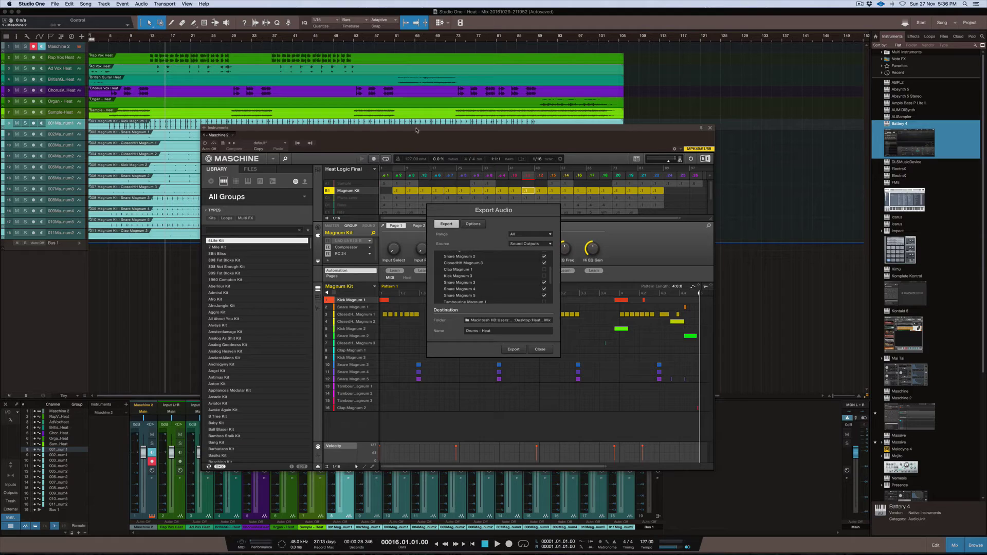
Close Export Audio, move the Maschine window above the mixer, and bring up its File commands
click(540, 349)
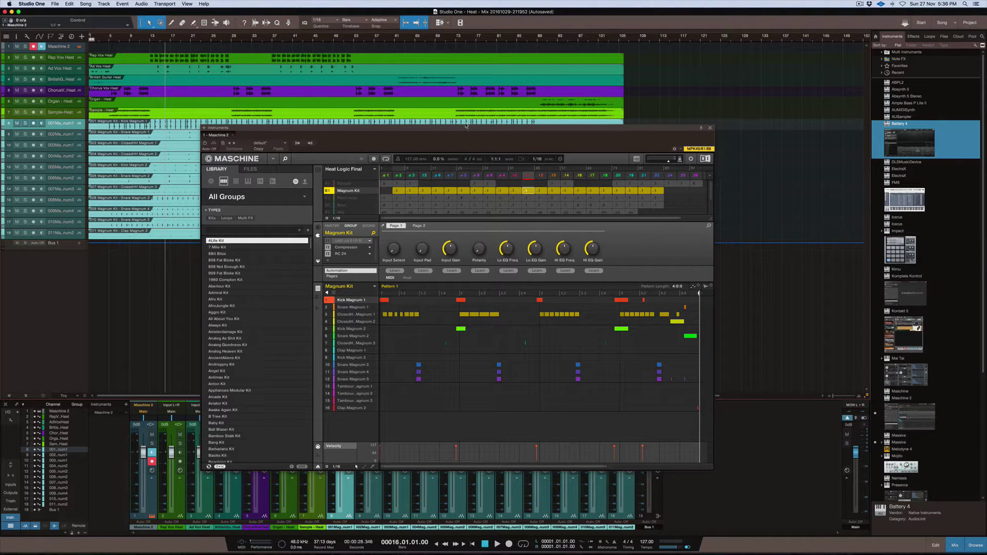
drag(470, 129, 485, 242)
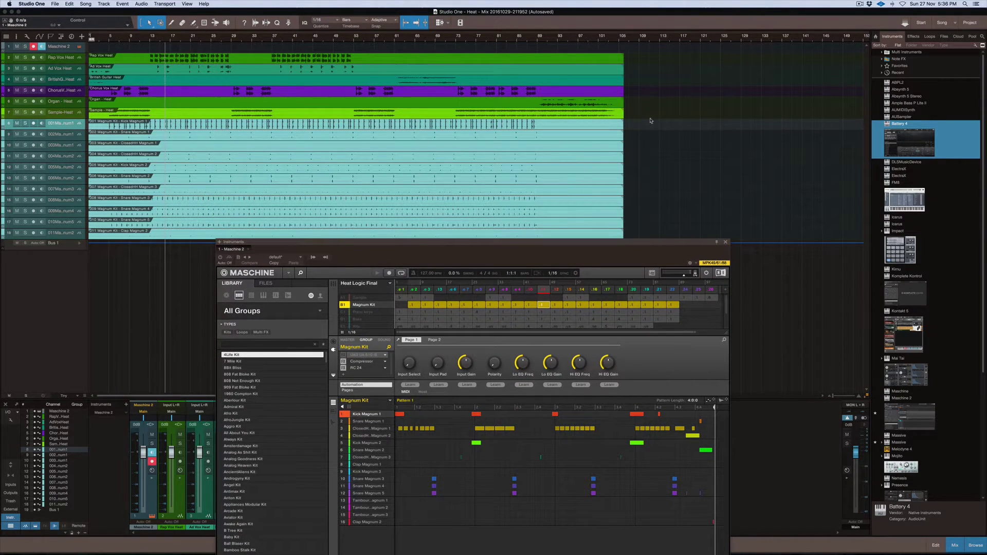
drag(557, 247, 571, 130)
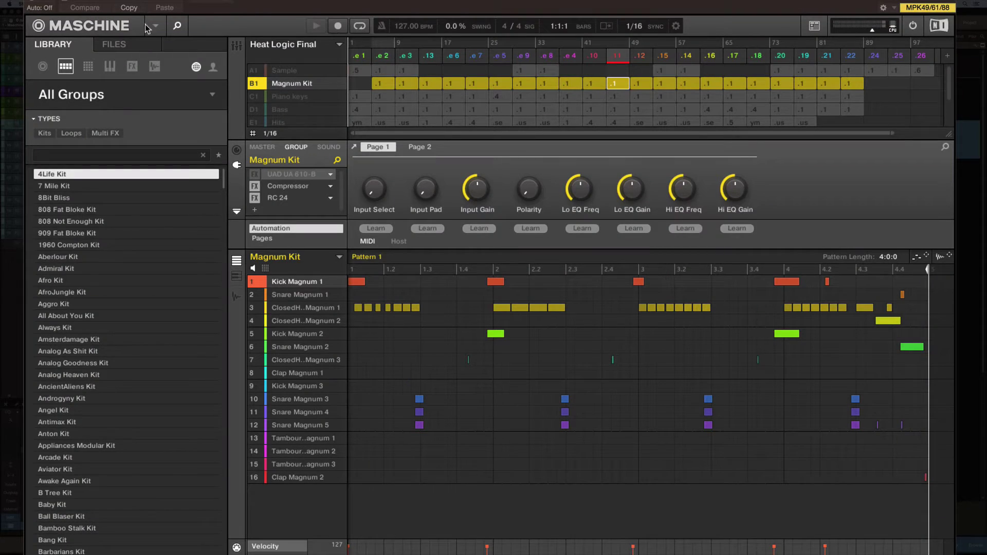
click(305, 146)
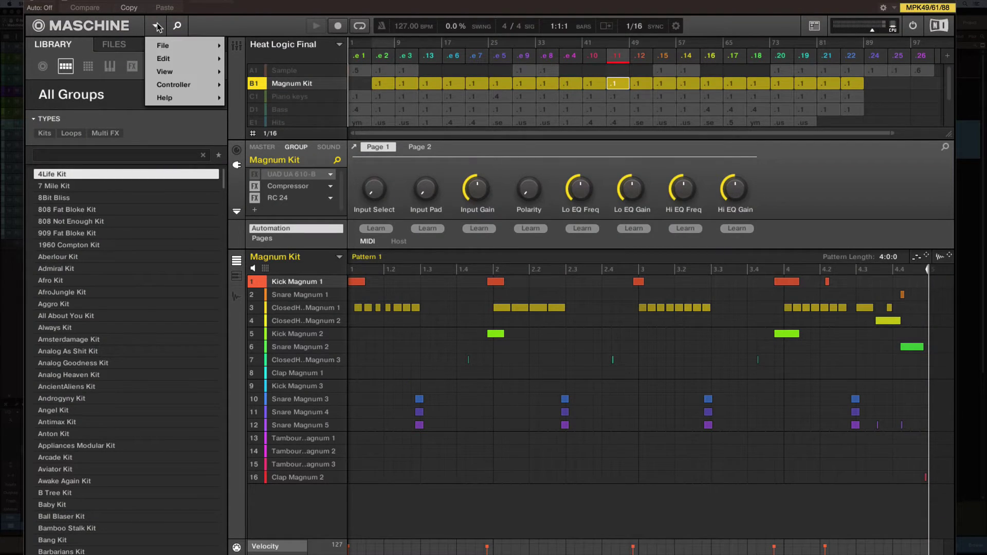
Reopen Export Audio and set Range to All and Source to Sound Outputs
mouse_move(312, 157)
click(278, 140)
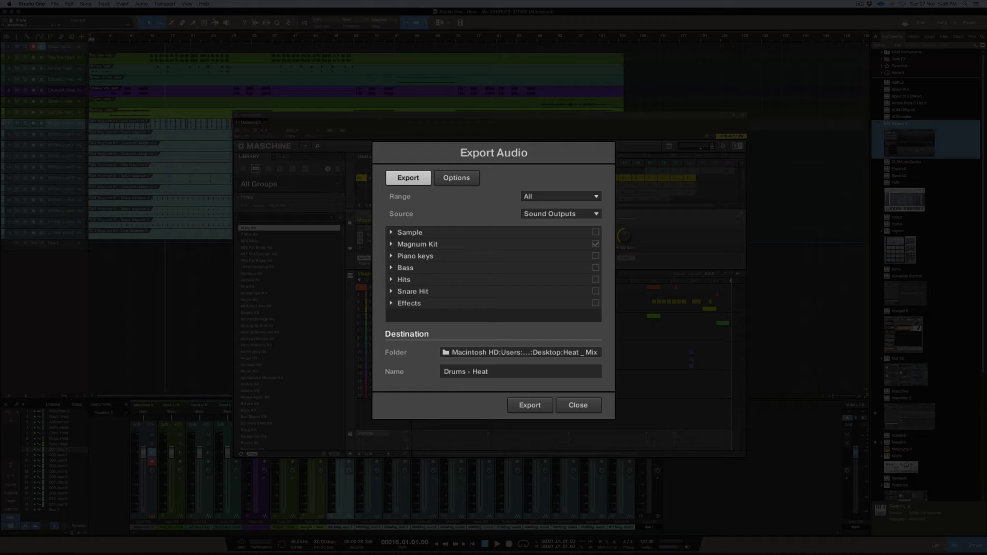
click(553, 200)
click(545, 222)
click(552, 198)
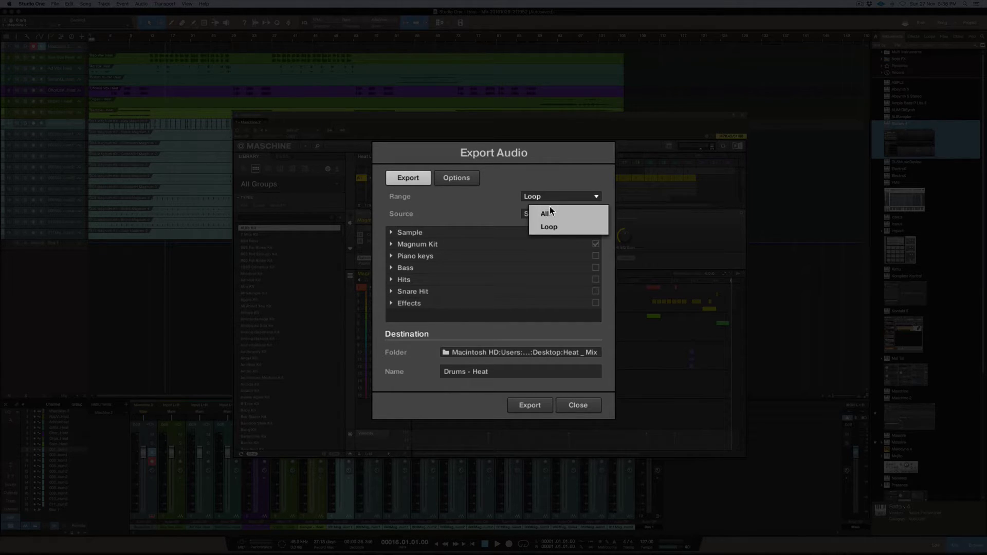
click(551, 210)
click(548, 213)
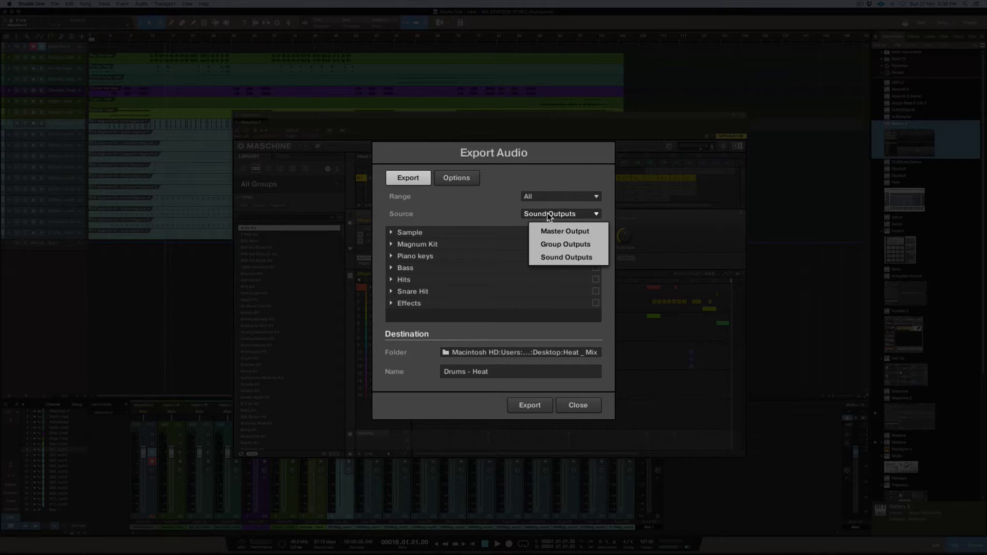
click(492, 205)
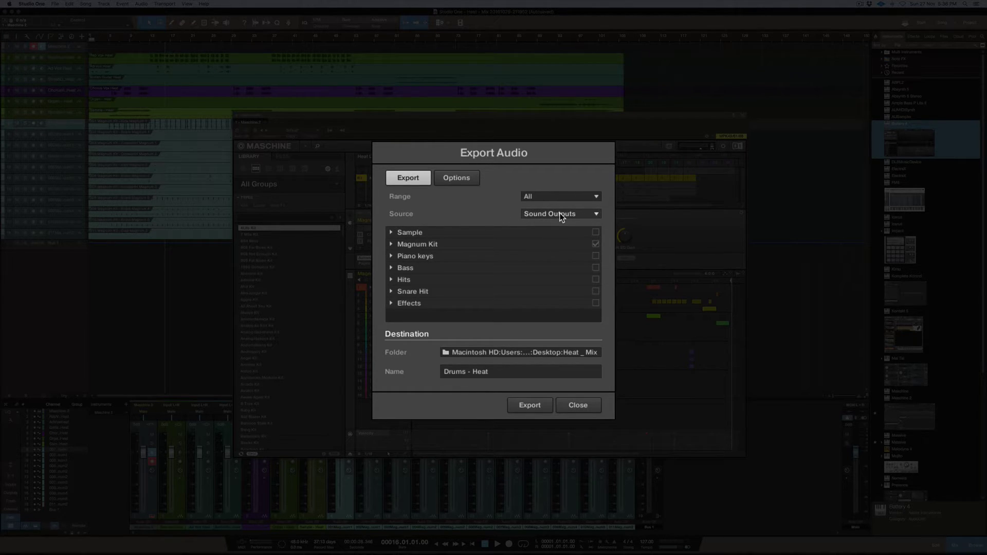
Expand Magnum Kit, keep Sound Outputs as source after trying Group Outputs, and scroll its sounds
click(391, 245)
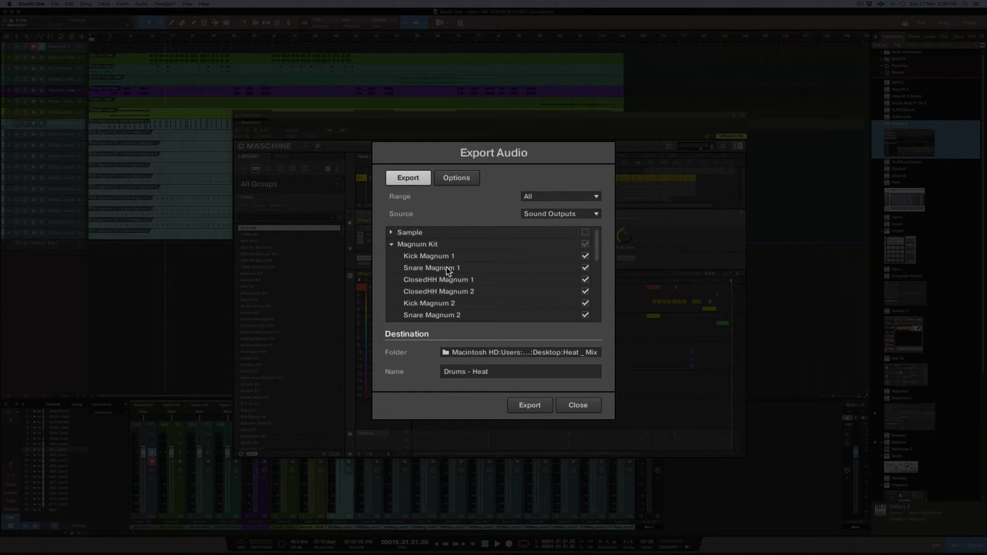
click(579, 213)
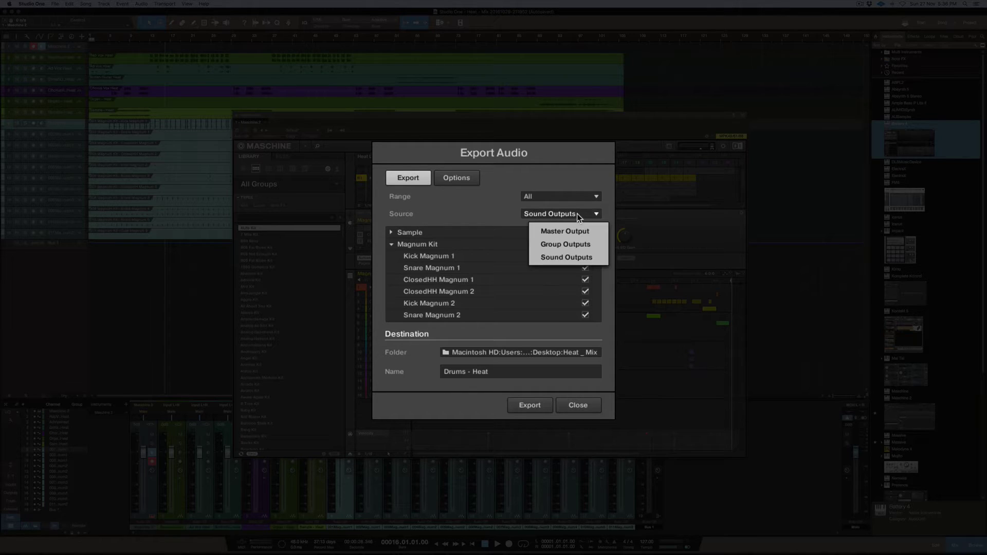
click(567, 245)
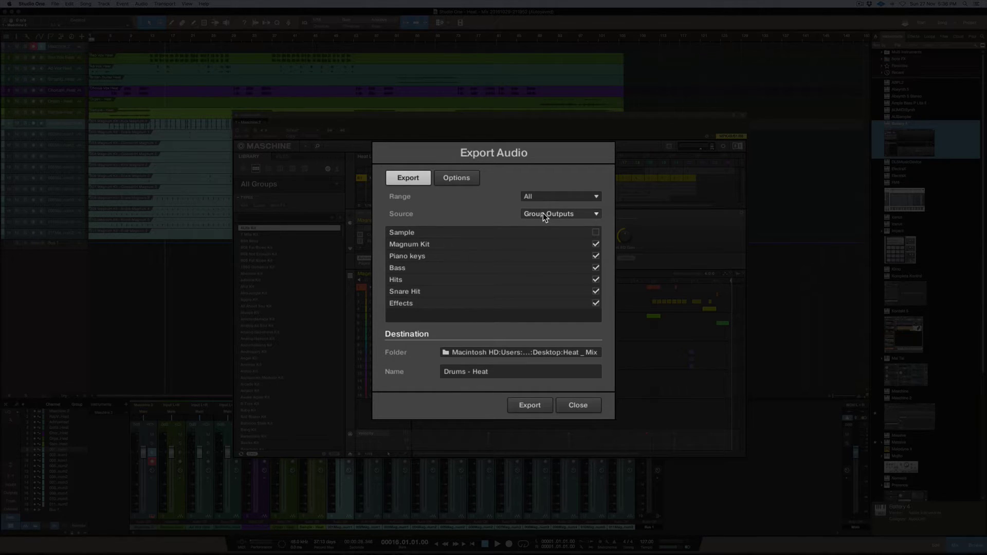
click(543, 213)
click(570, 255)
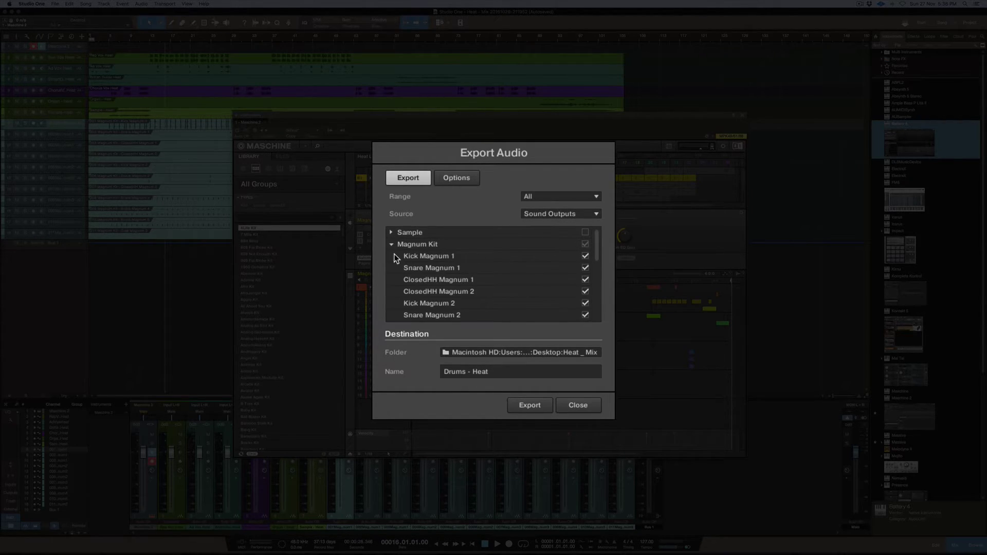
scroll(471, 269, down, 6)
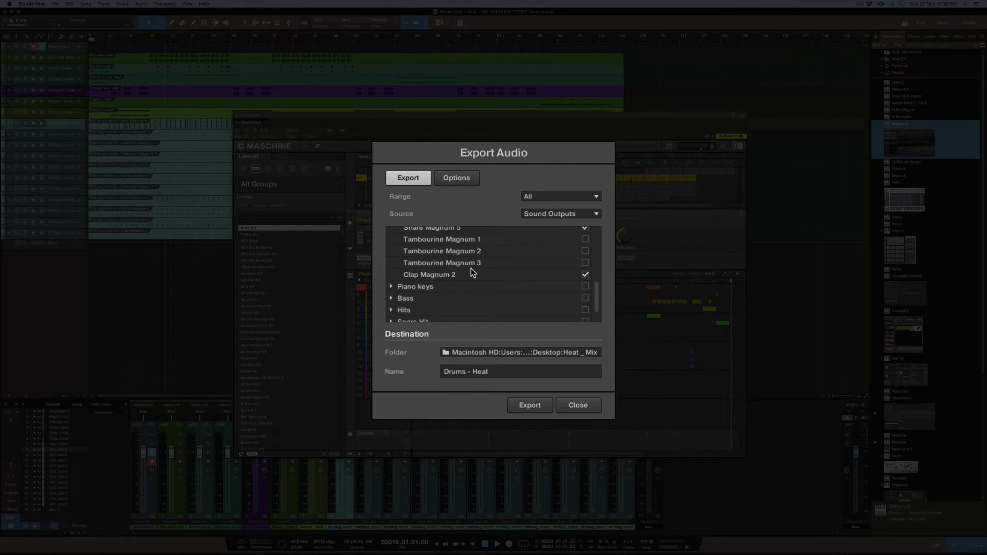
scroll(471, 269, up, 6)
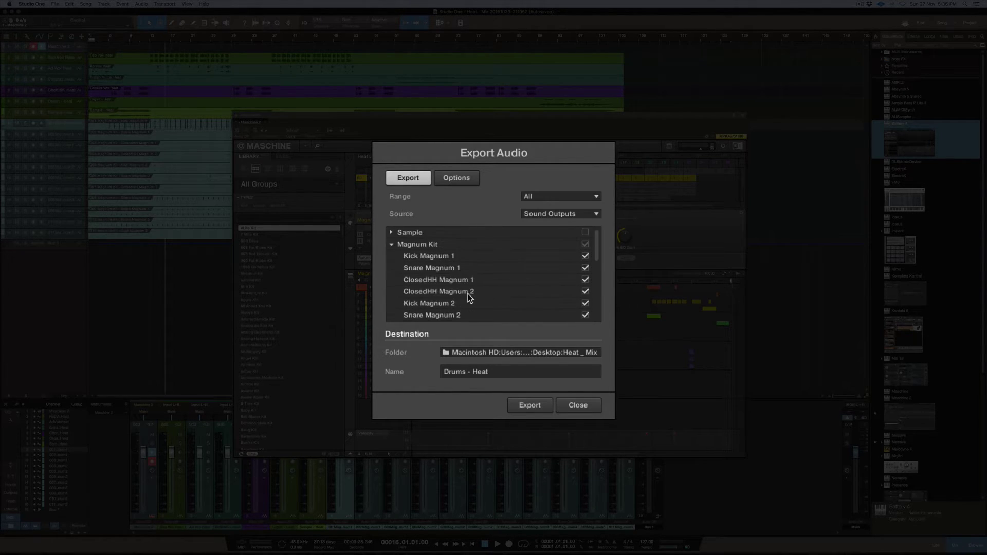
click(468, 353)
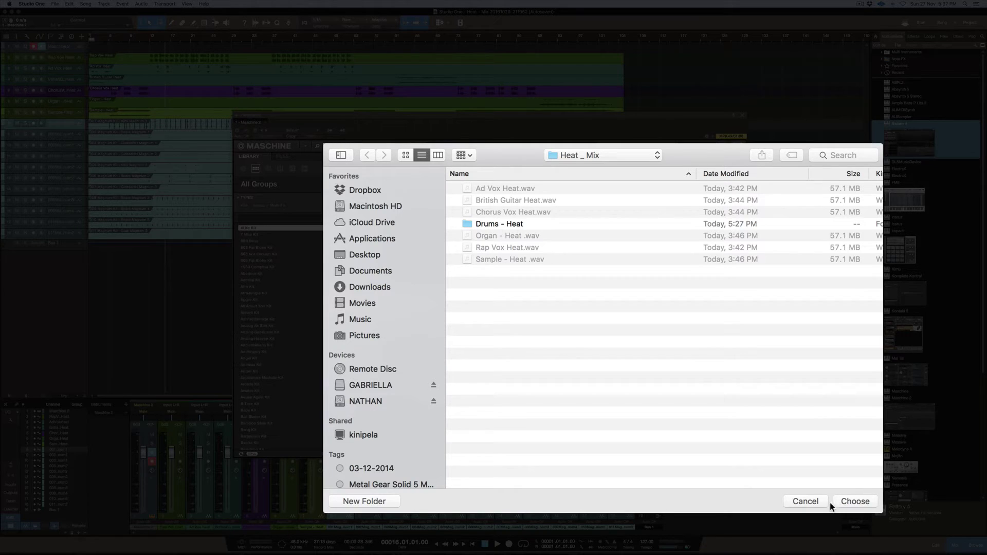
click(815, 499)
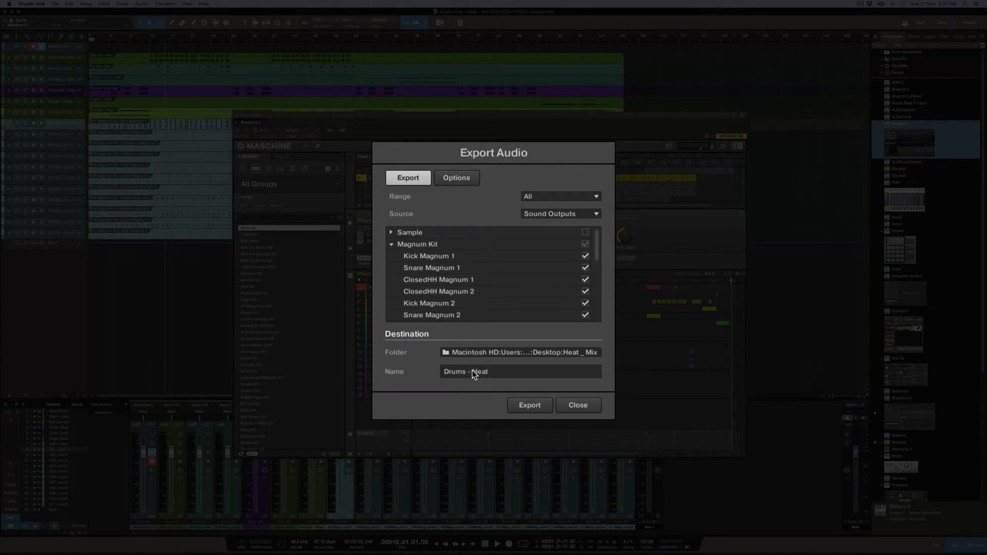
Confirm the export format as WAV, 48000 Hz, 24 Bit, then close the export dialog
click(526, 406)
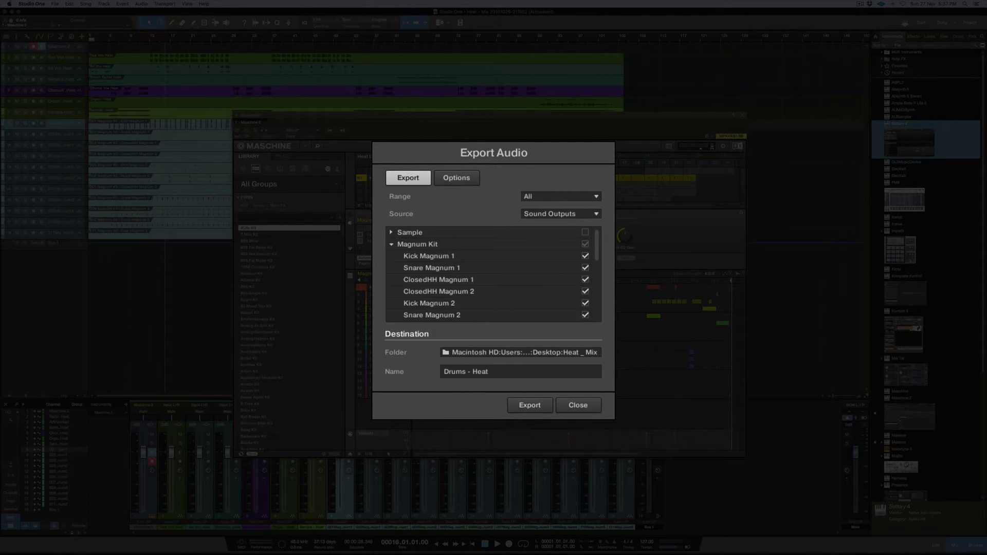
click(450, 184)
click(568, 256)
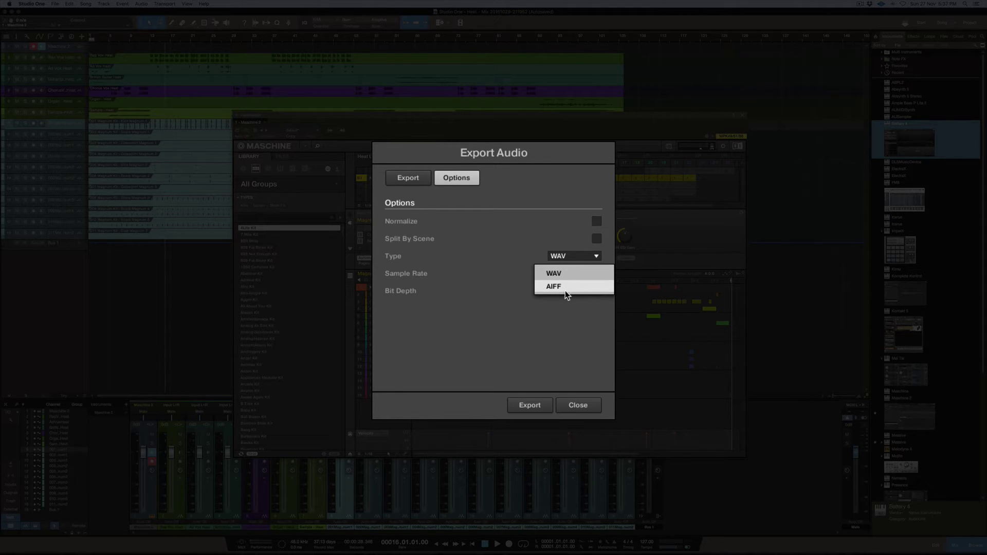
click(554, 273)
click(574, 273)
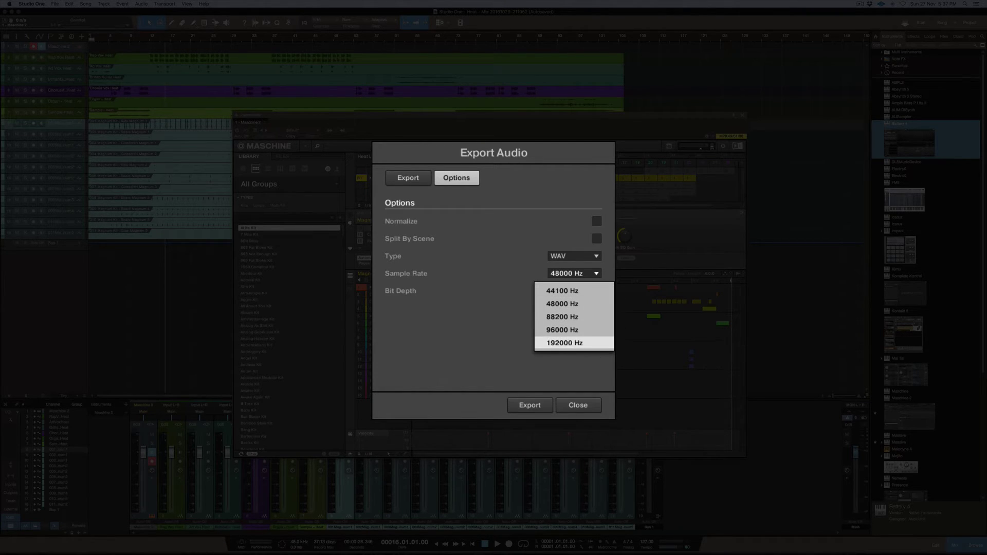
click(501, 270)
click(565, 292)
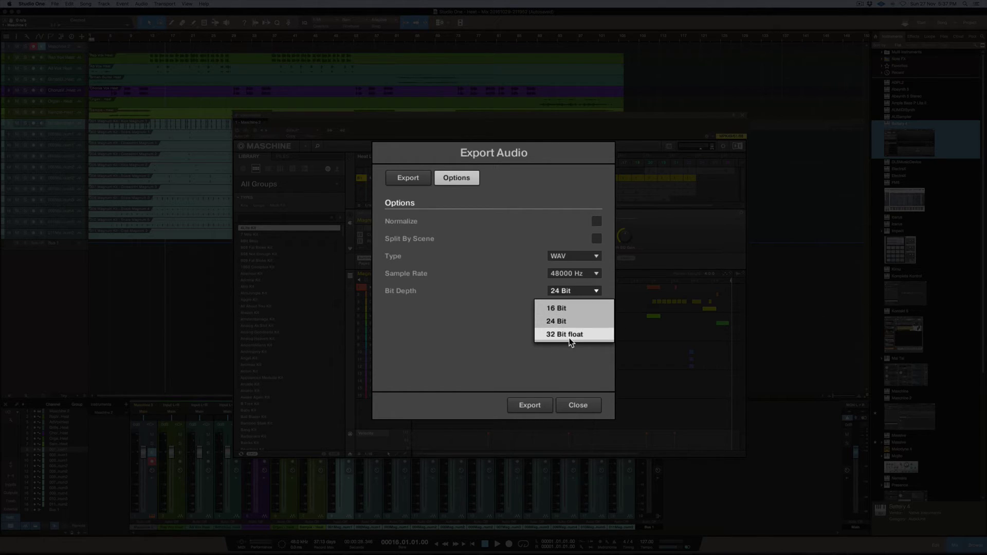
click(530, 307)
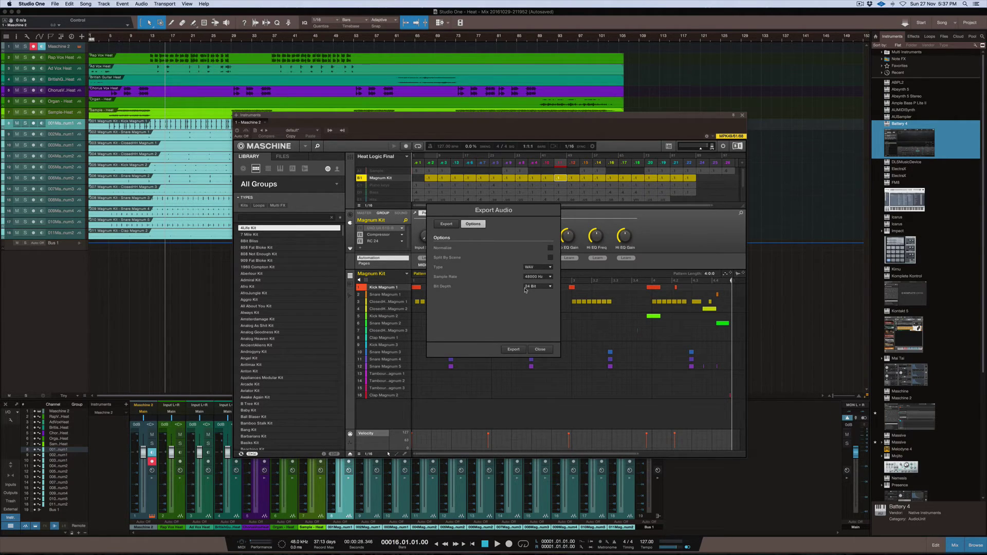
click(446, 223)
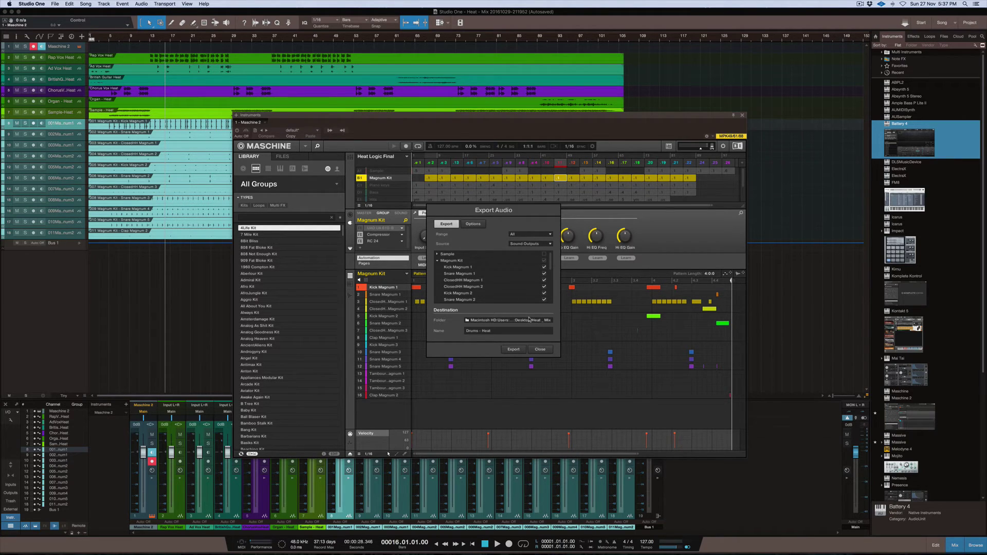
click(540, 349)
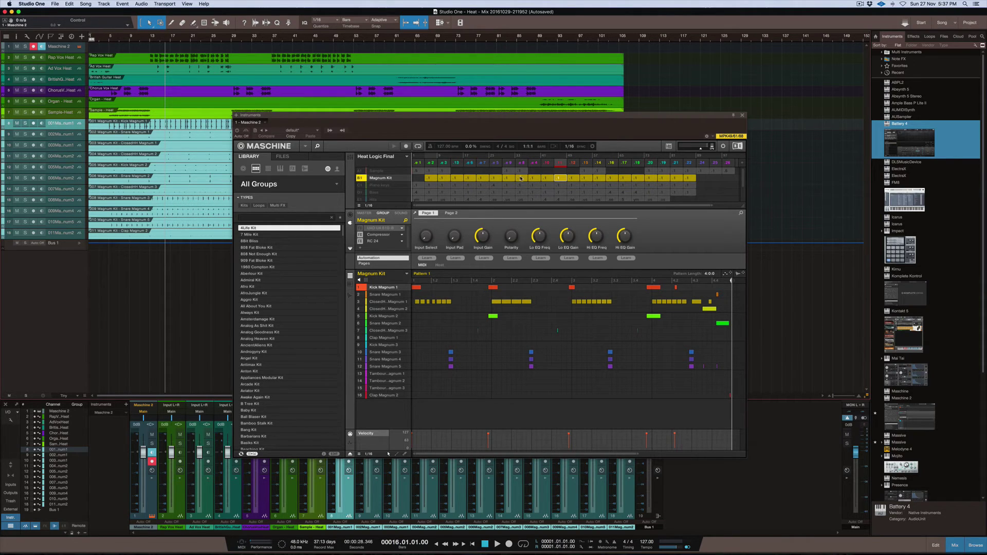
Close the Maschine plugin window to reveal the Magnum Kit drum tracks above the mixer
click(743, 116)
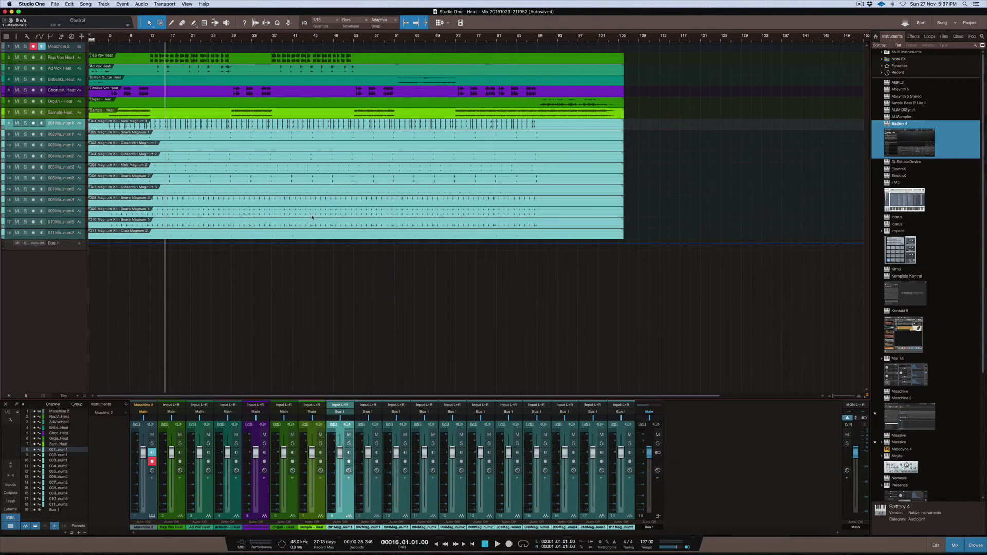